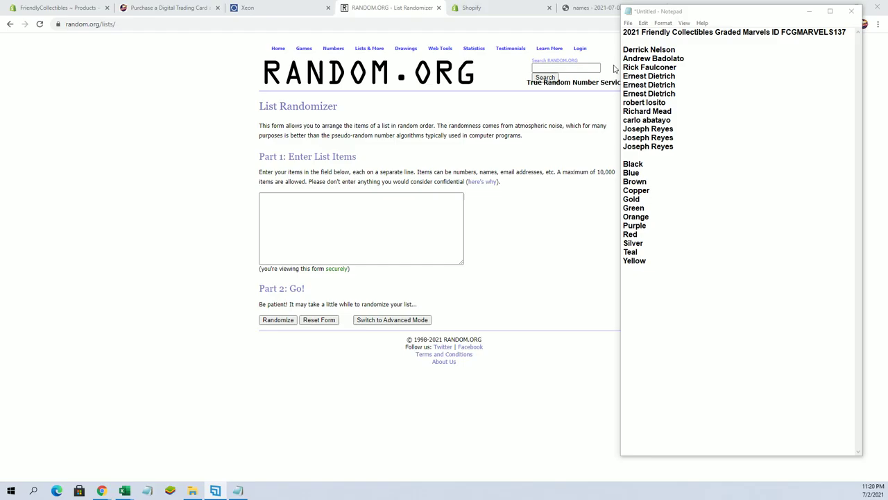
Step: Copy the twelve owner names from the Notepad list into the List Randomizer form and randomize them
drag(623, 50, 674, 147)
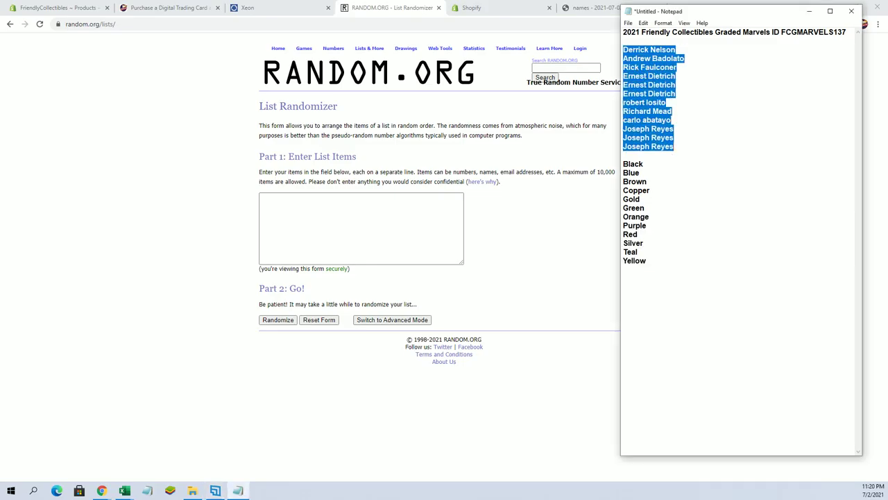
right_click(667, 102)
click(698, 125)
click(421, 234)
right_click(390, 220)
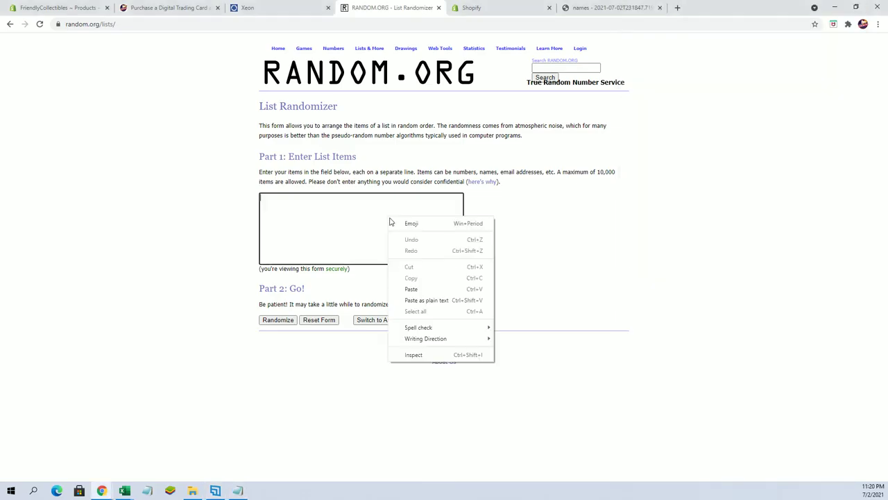
click(415, 289)
click(287, 323)
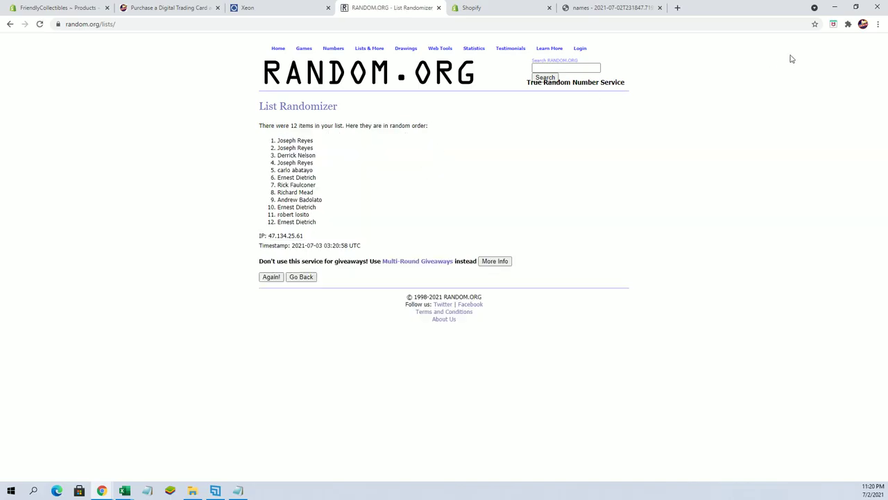
Step: Zoom the browser page to 125% and re-randomize the owner names until the list has been randomized seven times
click(878, 23)
click(849, 110)
click(849, 110)
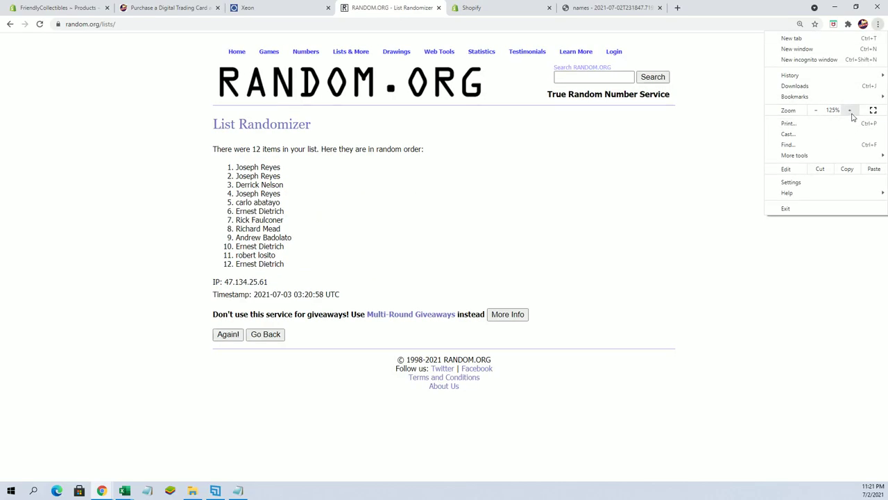
click(222, 335)
click(227, 334)
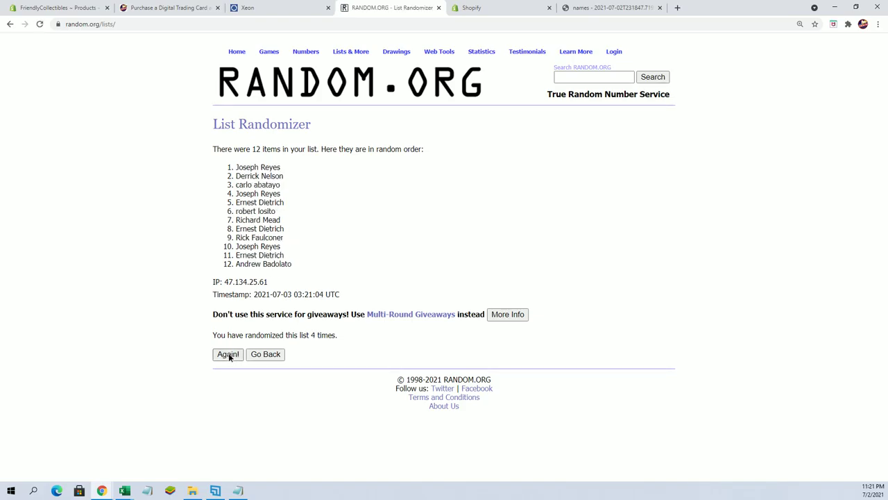
click(228, 355)
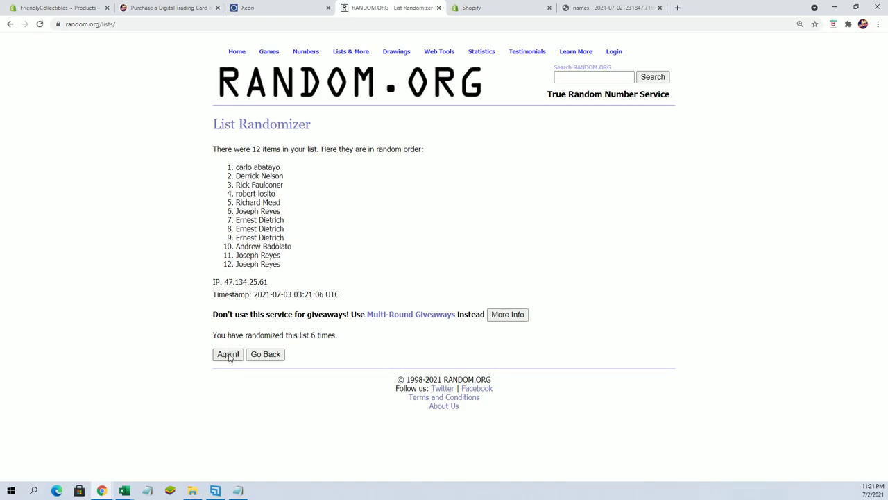
Step: Copy the randomized names into the Excel OWNERS column from A2 as plain text and fit column A to its contents
drag(236, 168, 299, 268)
right_click(281, 203)
click(282, 218)
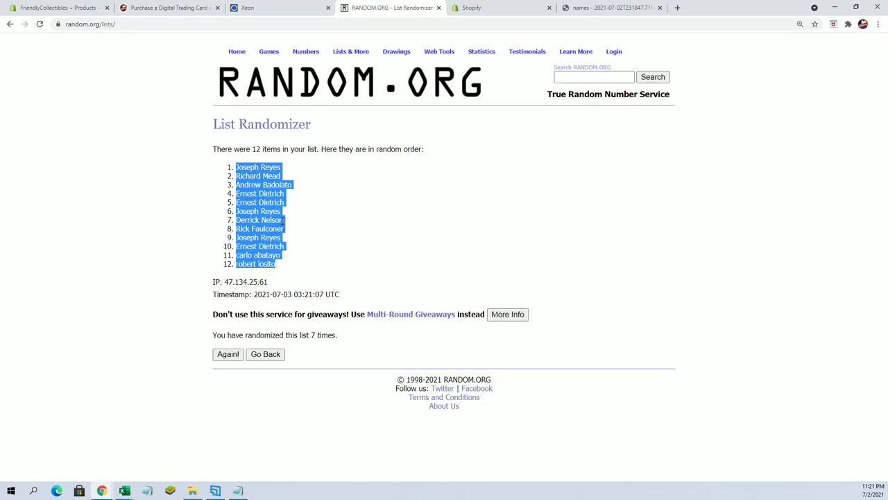
key(alt+Tab)
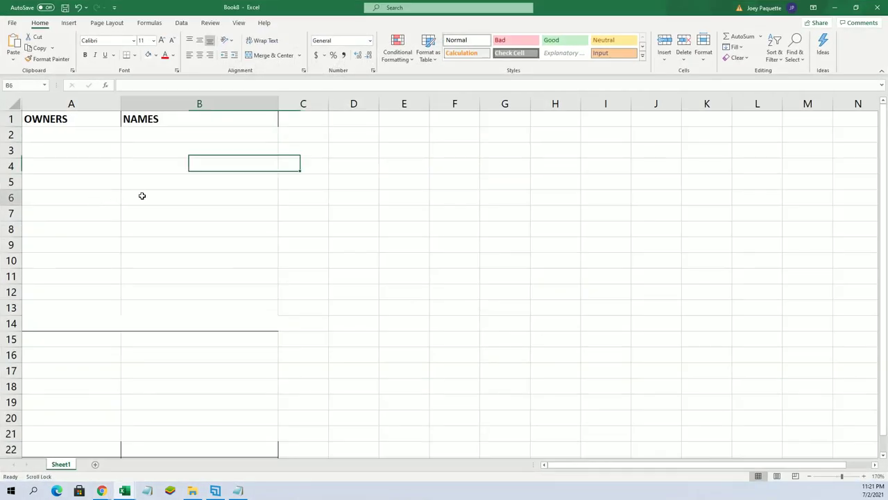
click(63, 131)
right_click(63, 132)
click(98, 190)
click(58, 143)
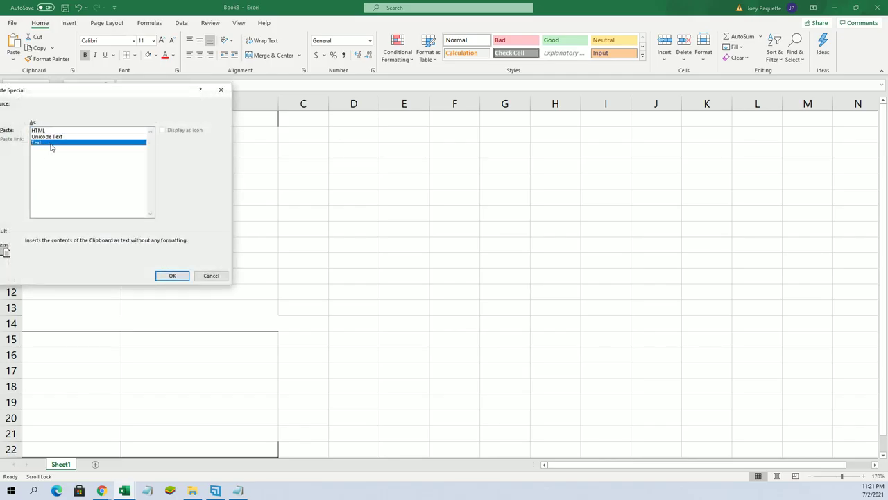
click(184, 275)
double_click(122, 102)
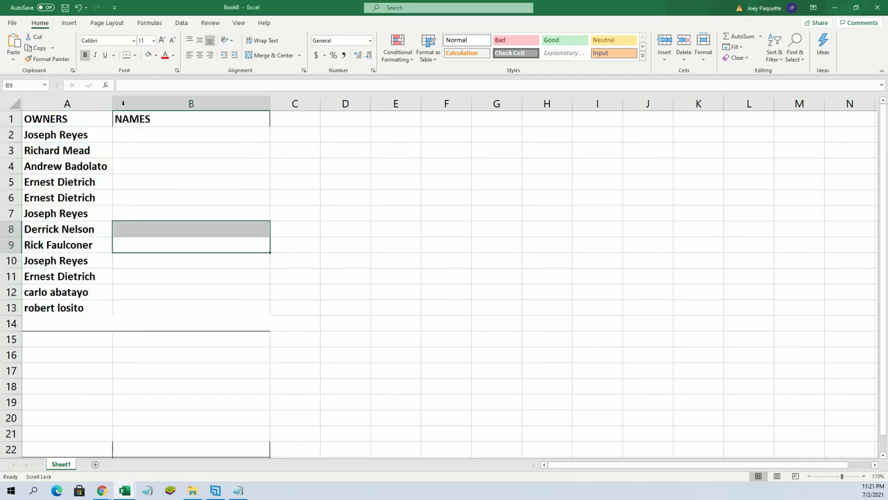
Step: Replace the NAMES heading in cell B1 with "colors"
click(173, 120)
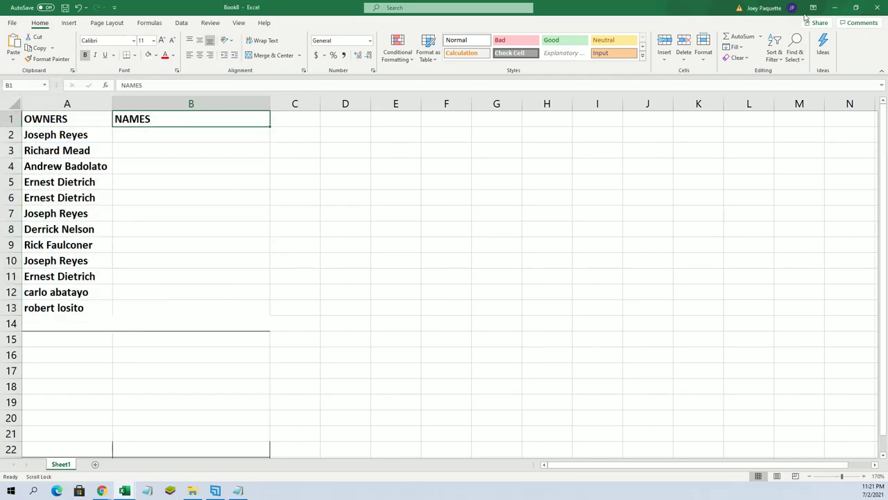
text(color)
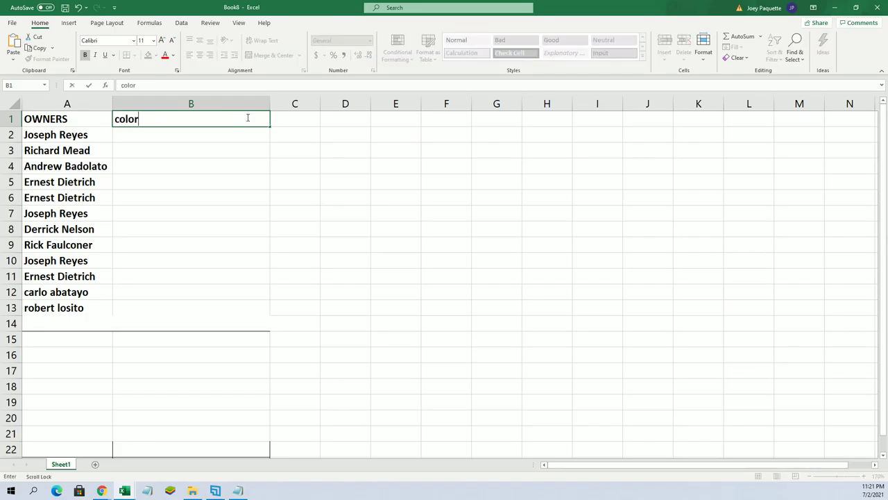
text(s)
click(312, 159)
Step: Return to RANDOM.ORG in the browser and open a blank List Randomizer form
key(alt+Tab)
mouse_move(349, 58)
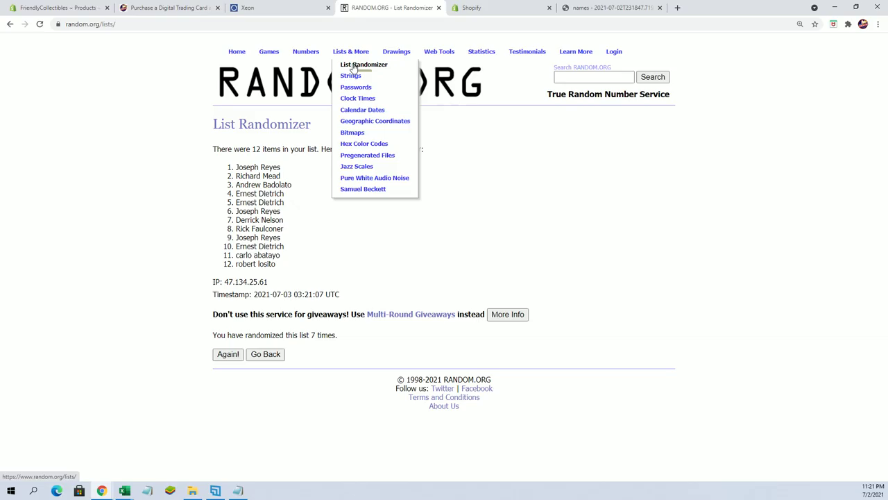
click(347, 64)
Step: Try to copy the color list, Black through Yellow, from the Notepad document
key(alt+Tab)
click(705, 208)
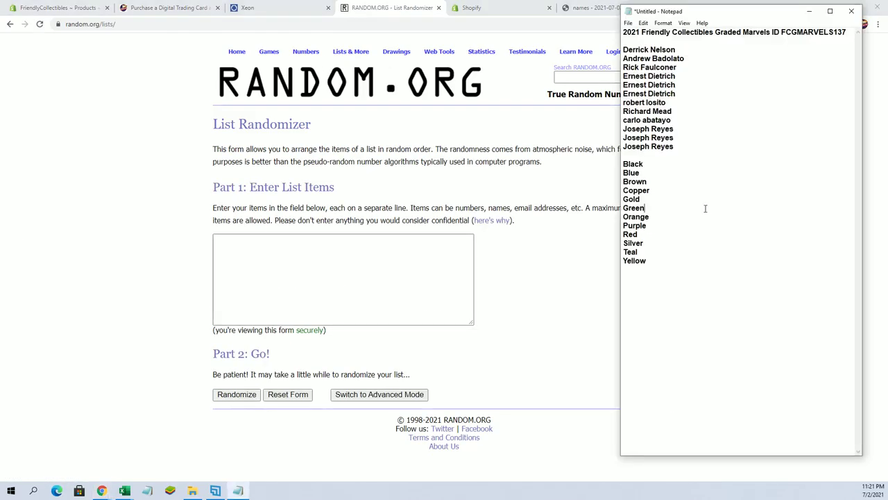
drag(646, 261, 623, 164)
right_click(645, 170)
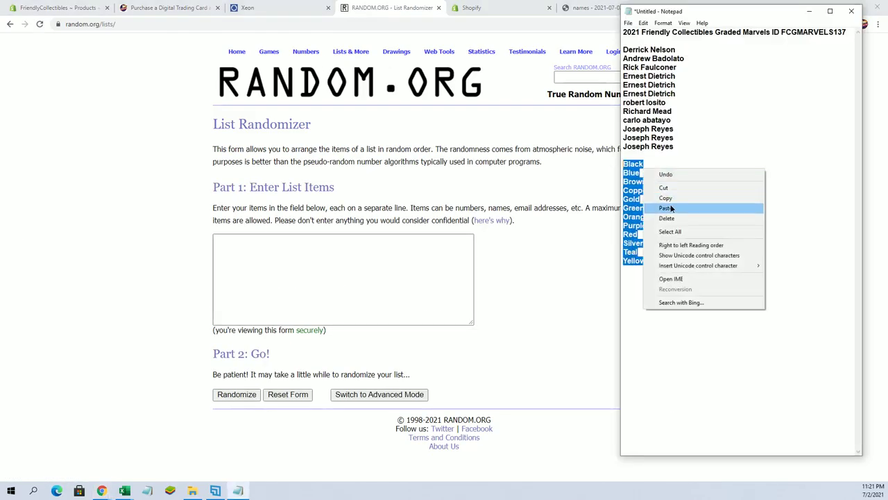
click(673, 206)
click(643, 23)
click(643, 23)
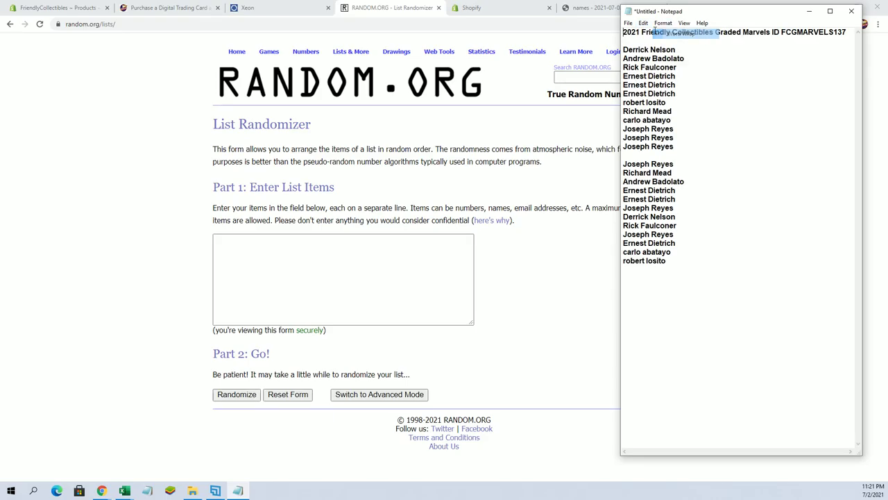
click(644, 23)
click(658, 100)
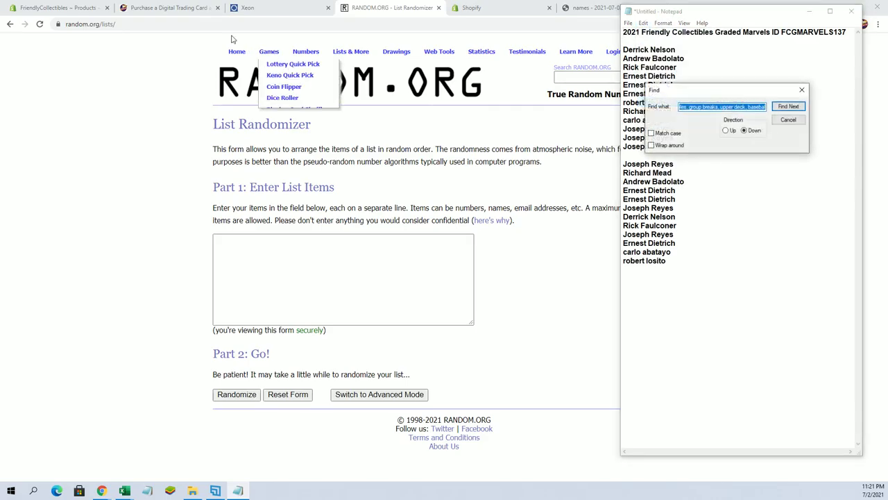
Step: Copy the colors Black through Yellow from the product page's color list into the blank List Randomizer form
click(166, 7)
scroll(380, 107, up, 3)
scroll(381, 108, down, 3)
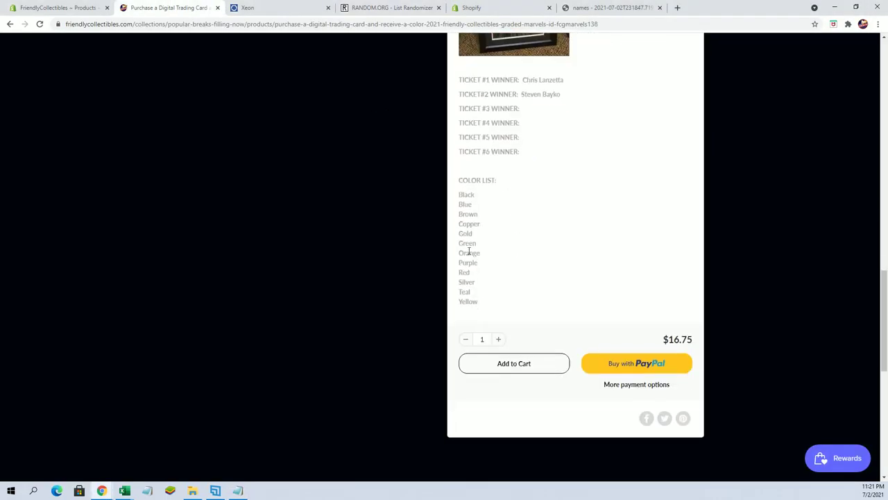
drag(459, 195, 485, 295)
right_click(474, 233)
click(489, 244)
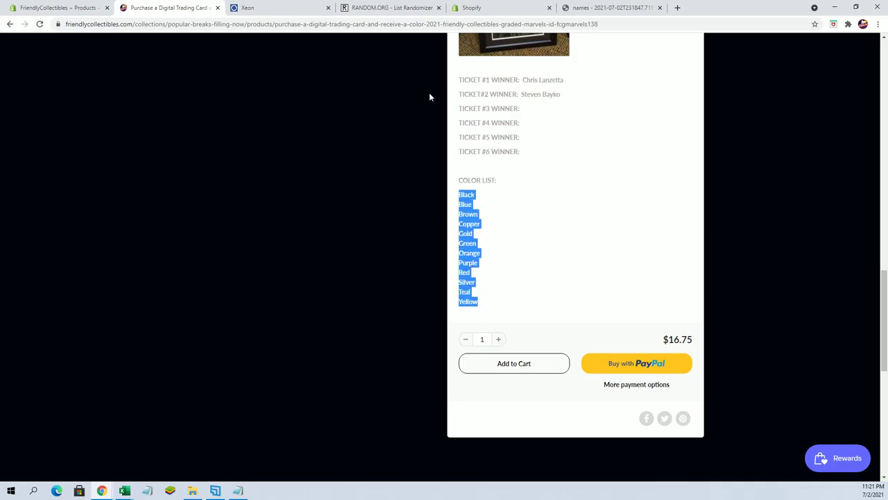
click(389, 8)
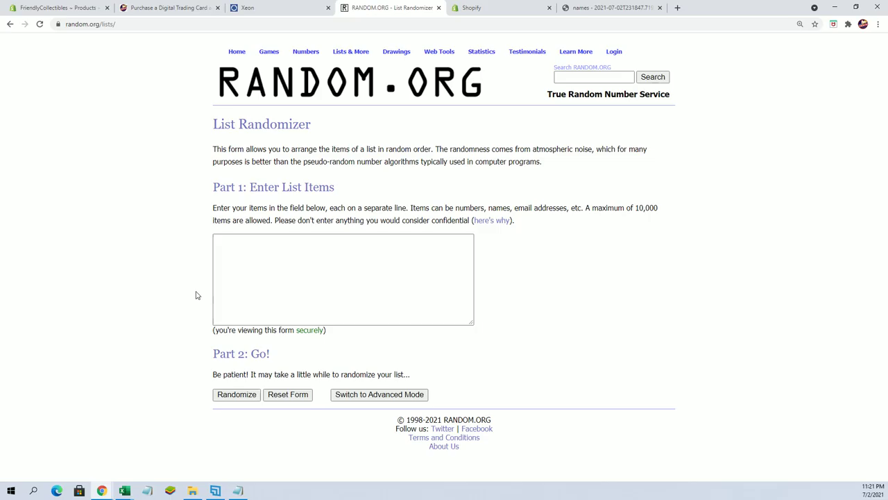
click(248, 240)
right_click(248, 240)
click(275, 312)
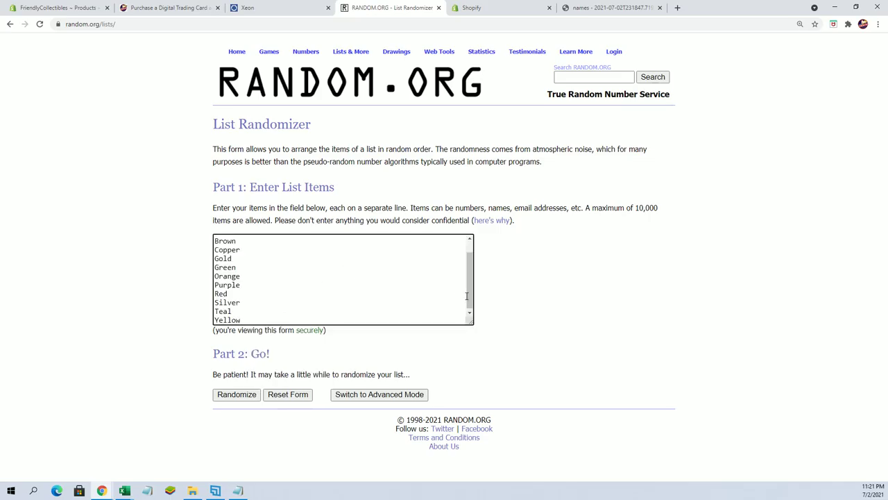
Step: Randomize the color list seven times
scroll(467, 297, up, 1)
scroll(468, 284, down, 1)
click(239, 394)
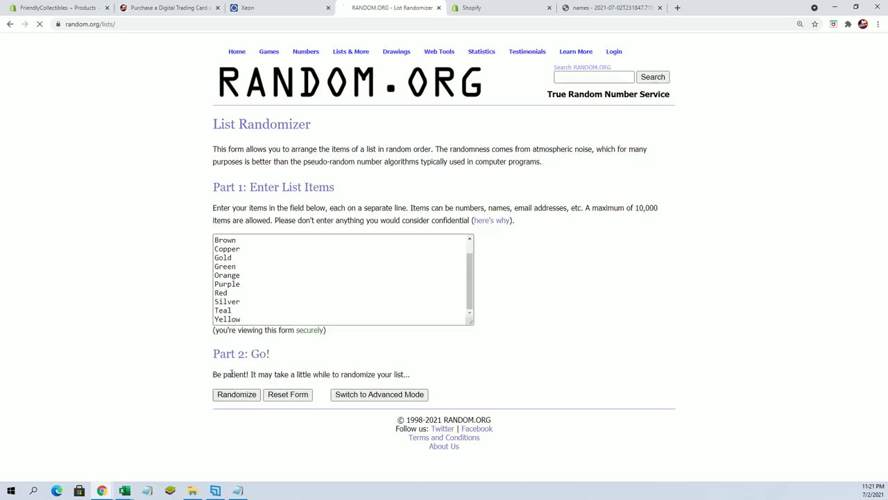
click(226, 336)
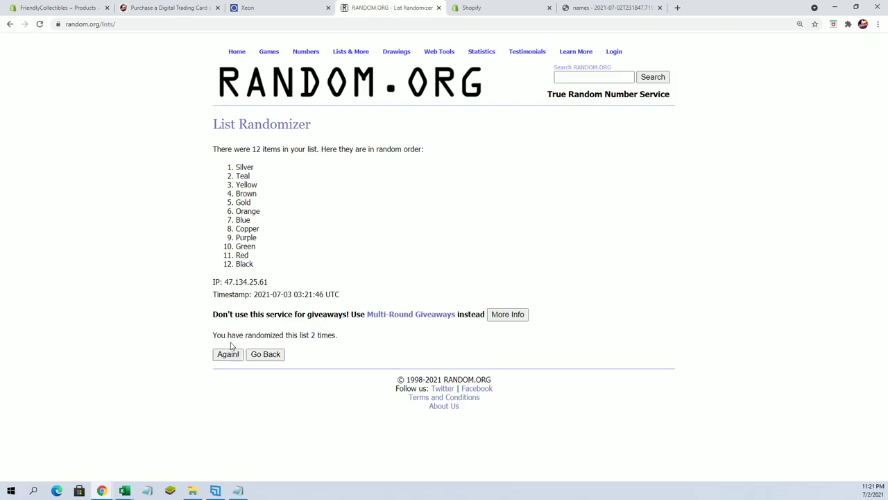
click(229, 350)
click(228, 353)
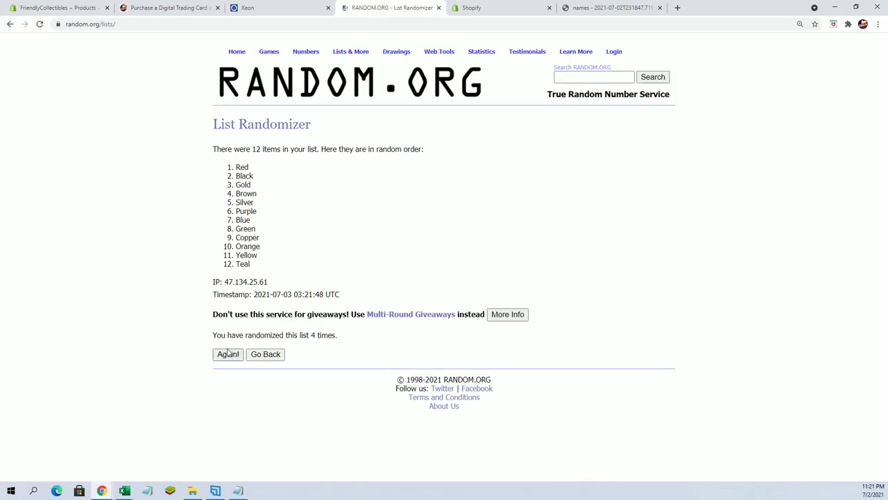
click(228, 354)
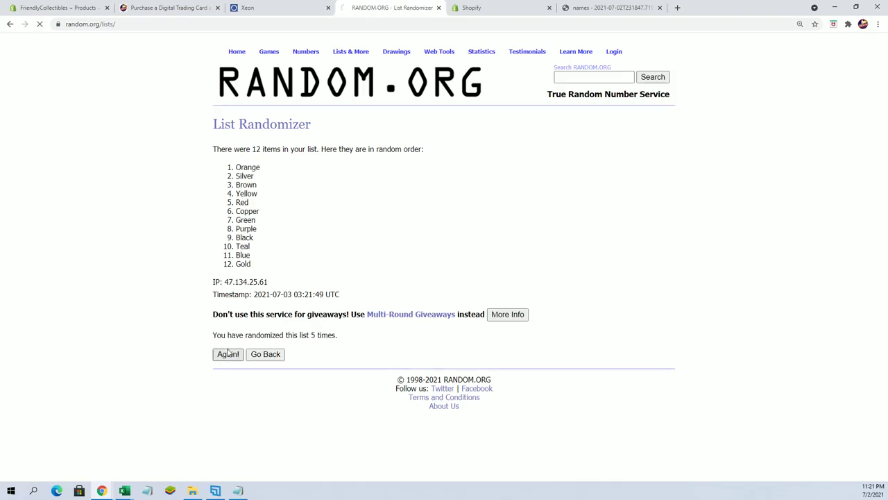
click(228, 354)
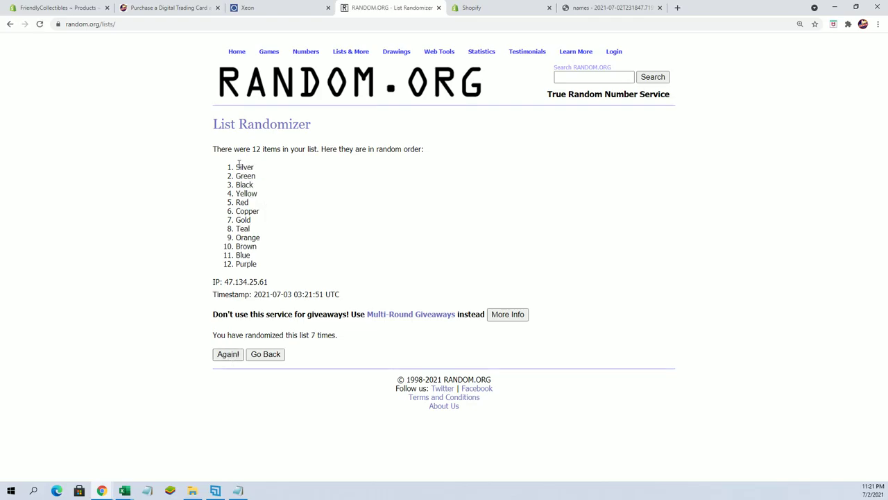
Step: Copy the randomized colors into the Excel colors column from B2 as plain text
right_click(257, 210)
click(274, 216)
click(124, 490)
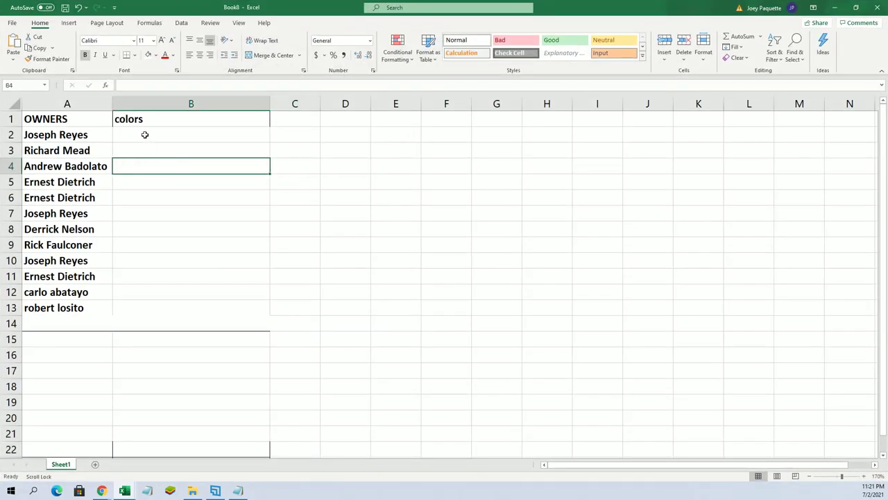
right_click(145, 134)
click(180, 196)
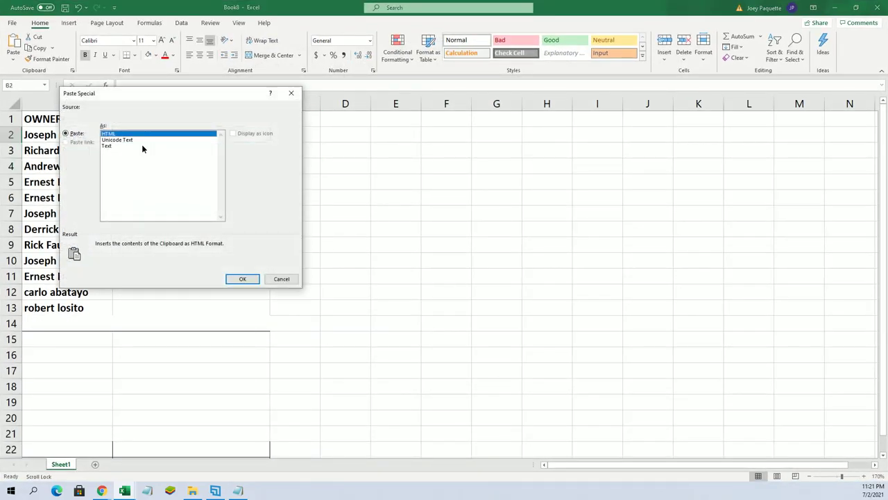
click(138, 144)
click(240, 278)
click(256, 251)
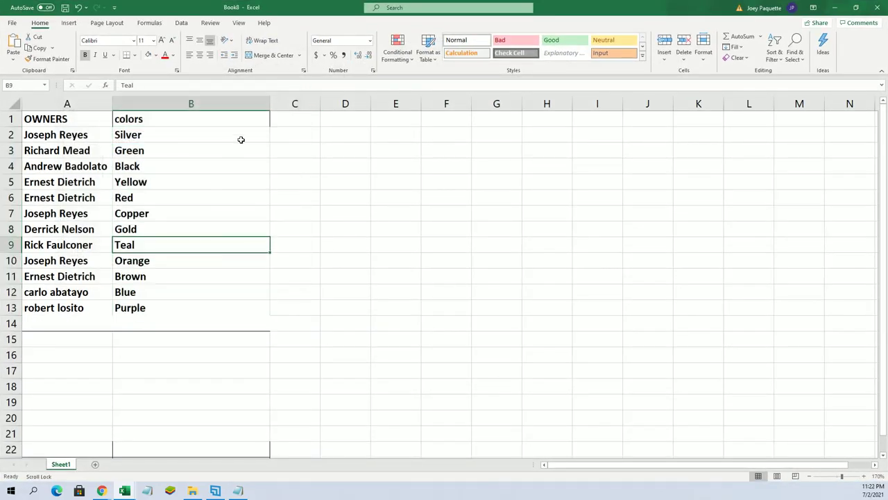
Step: Fit column B's width to its contents and apply all borders to columns A and B
double_click(271, 104)
click(329, 150)
drag(101, 105, 139, 104)
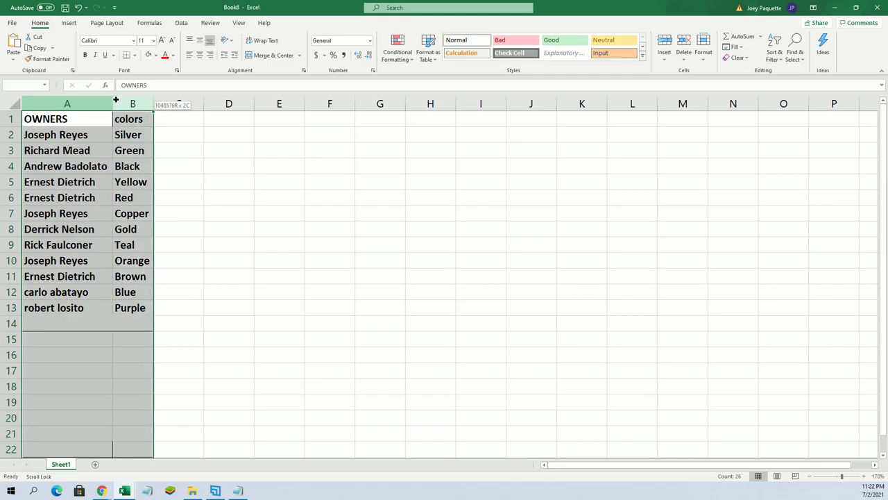
click(134, 55)
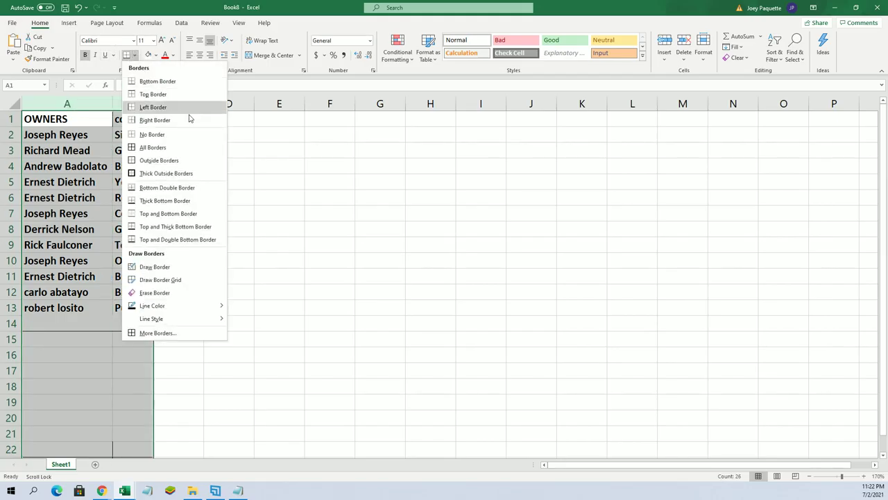
click(188, 145)
click(231, 136)
click(77, 131)
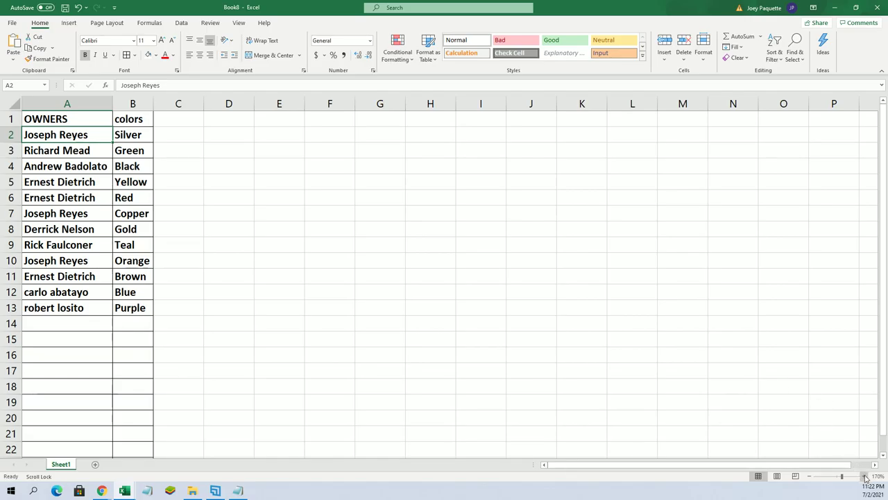
Step: Enlarge the worksheet view to 220% to show the owner and color pairings
click(865, 476)
click(865, 476)
click(864, 476)
click(865, 476)
click(865, 476)
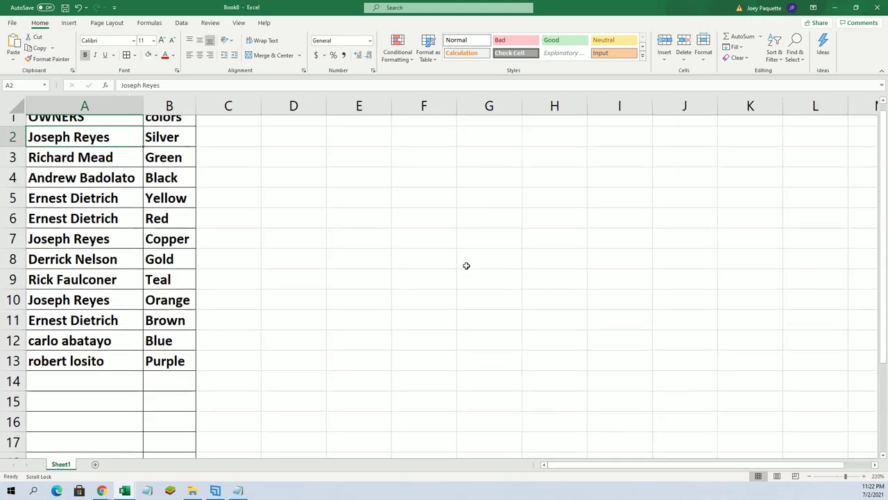
click(554, 248)
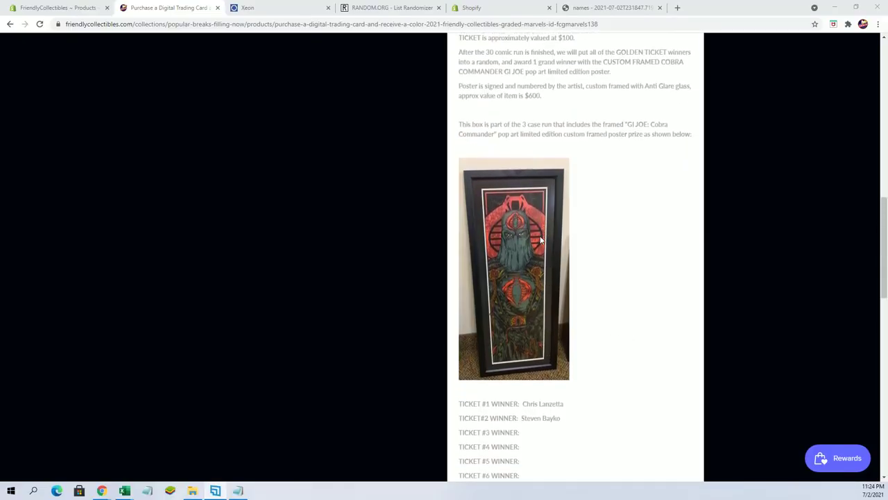
scroll(535, 247, up, 1)
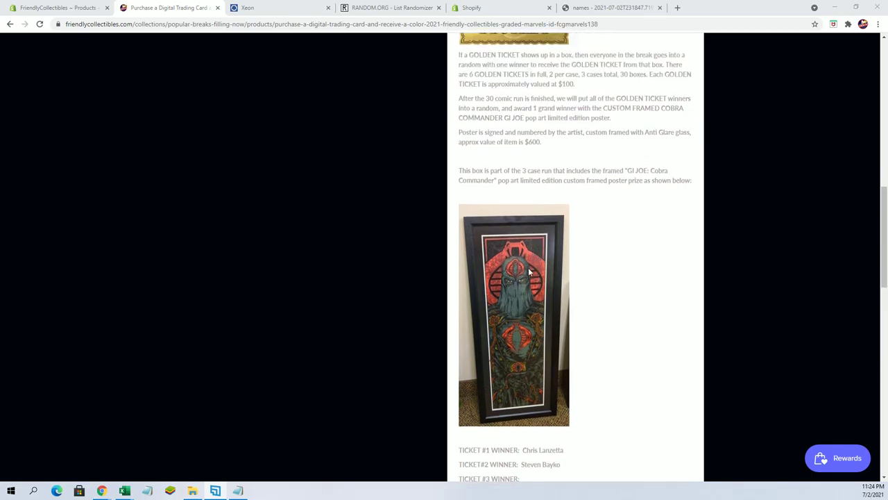
Step: Enlarge the Graded Marvels product page to 150% zoom
click(877, 24)
click(850, 110)
click(850, 111)
click(850, 111)
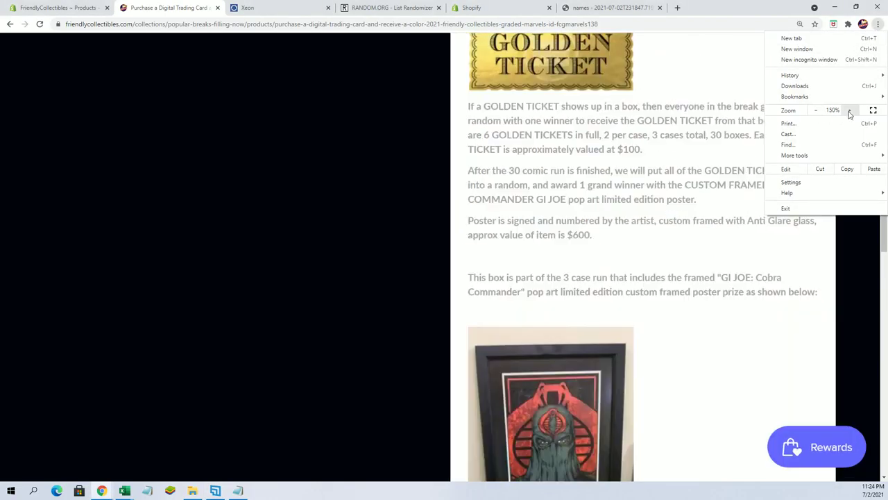
click(687, 145)
Step: Examine the product description's Golden Ticket rules, the framed Cobra Commander poster prize and the ticket winner list
scroll(687, 150, down, 2)
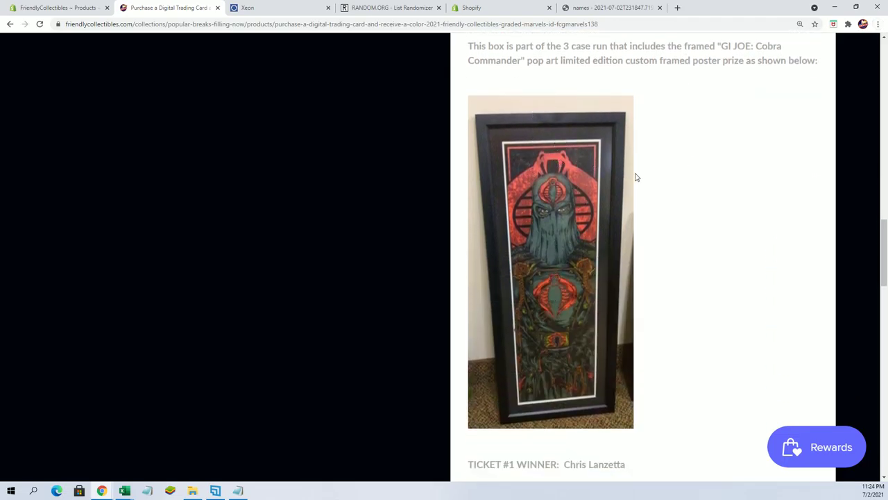
scroll(636, 177, up, 2)
scroll(636, 177, up, 1)
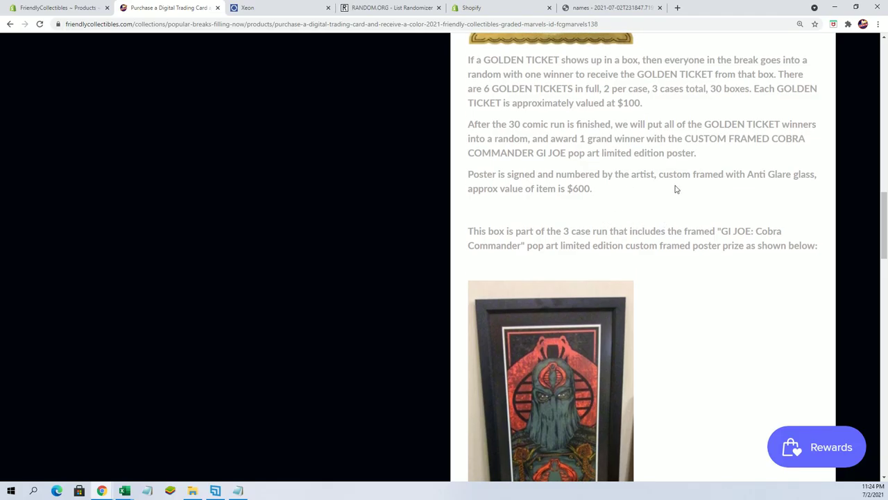
scroll(674, 179, down, 6)
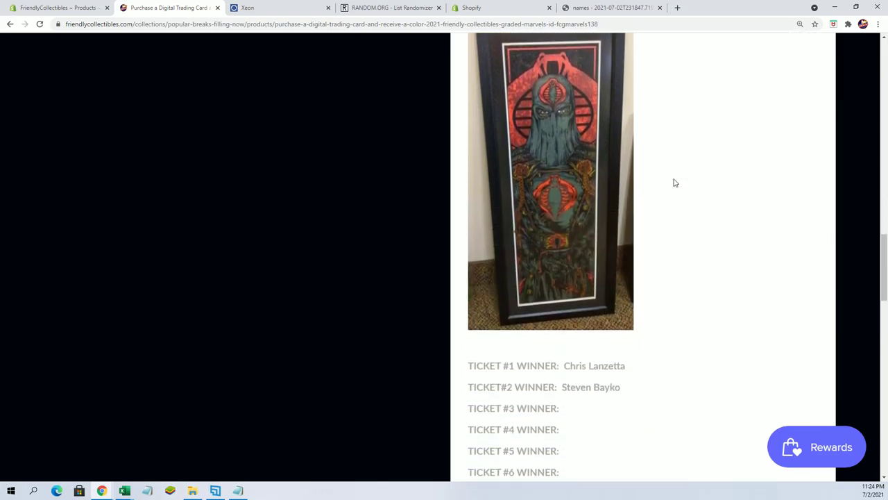
scroll(674, 182, up, 1)
scroll(674, 183, up, 10)
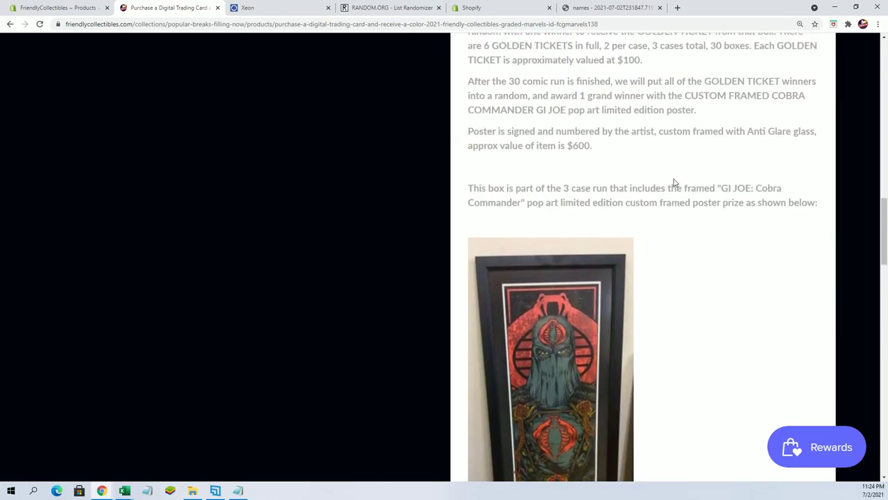
scroll(673, 183, down, 10)
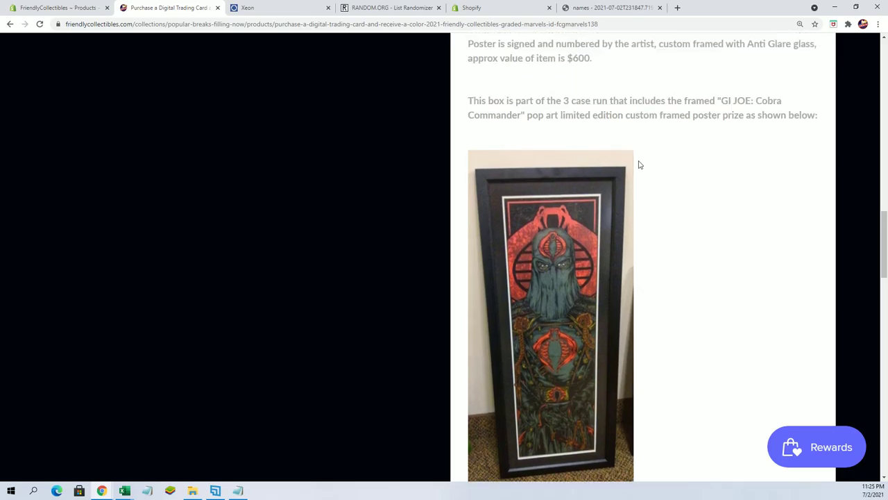
scroll(640, 164, up, 3)
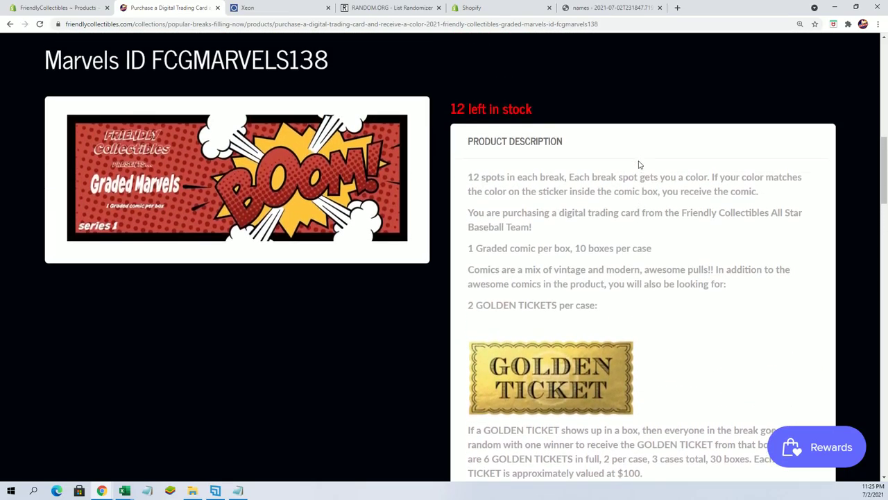